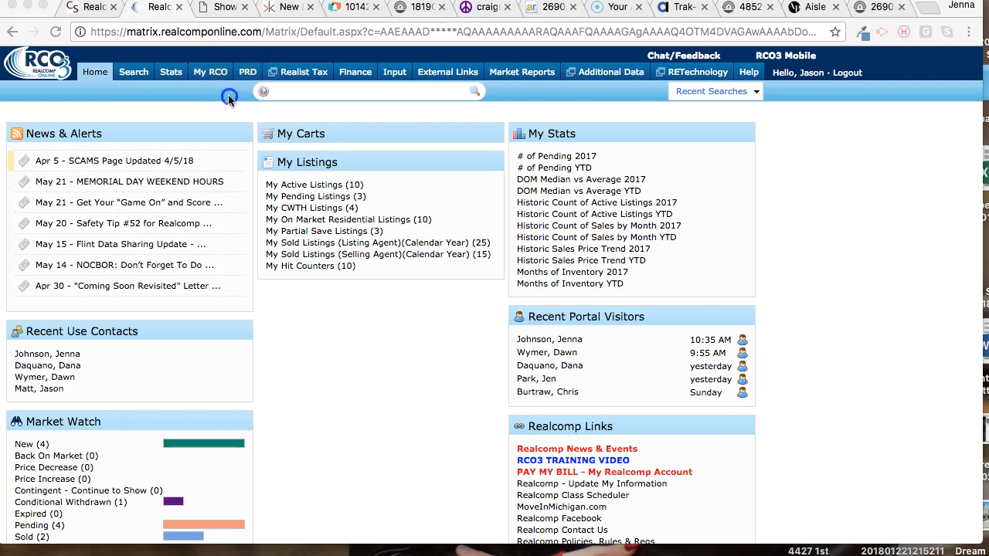
# - Search the Wayne County public records for the subject property by its street number and street name
pyautogui.click(275, 101)
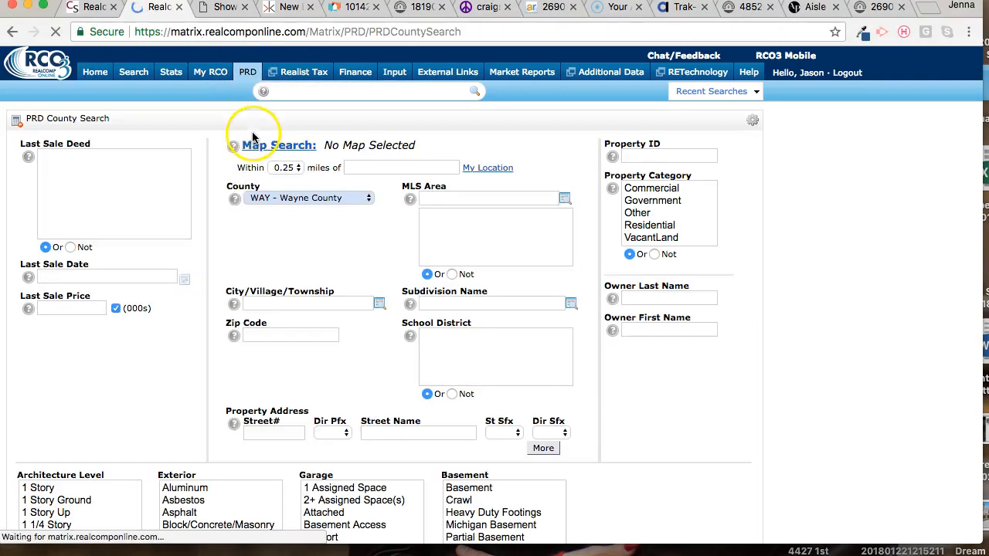
pyautogui.scroll(-1, 118, 401)
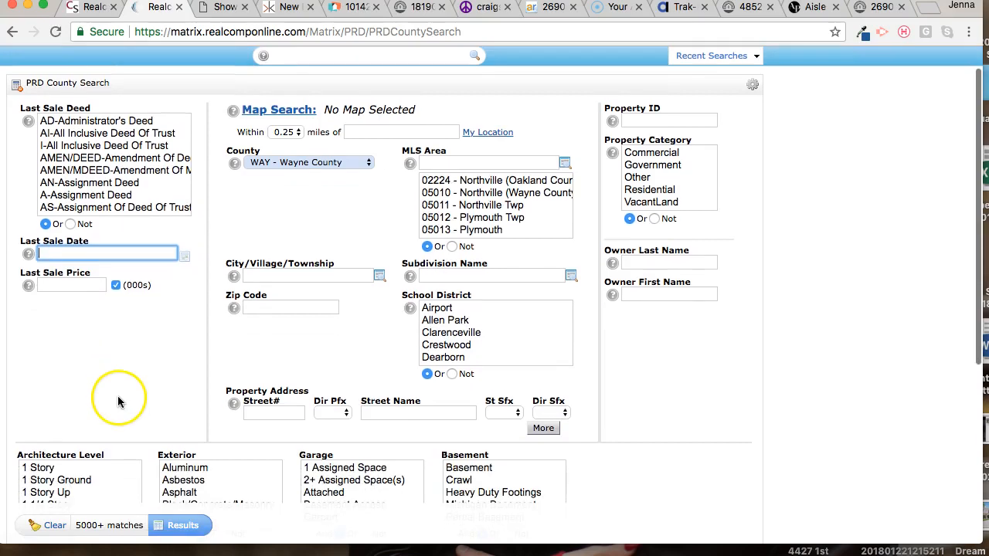
pyautogui.click(265, 414)
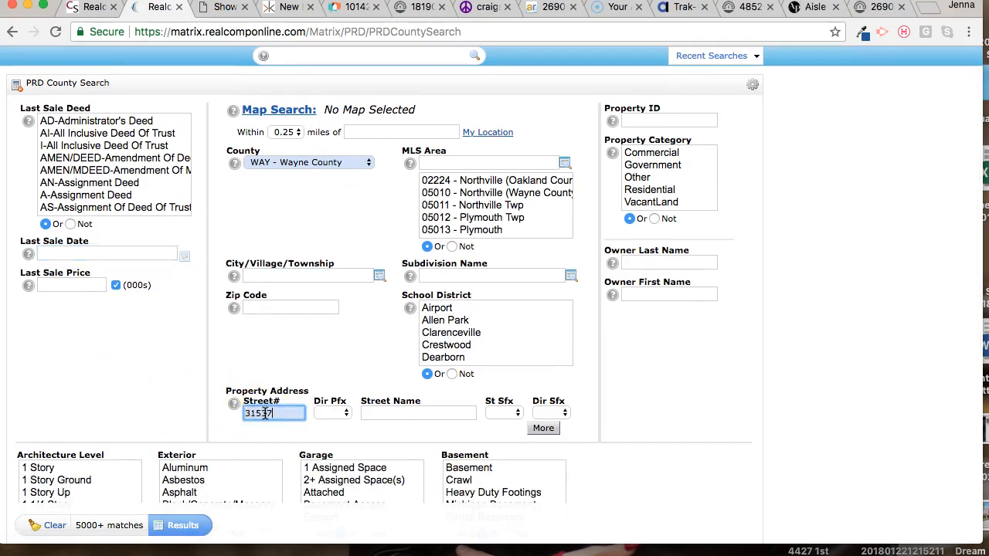
pyautogui.click(383, 415)
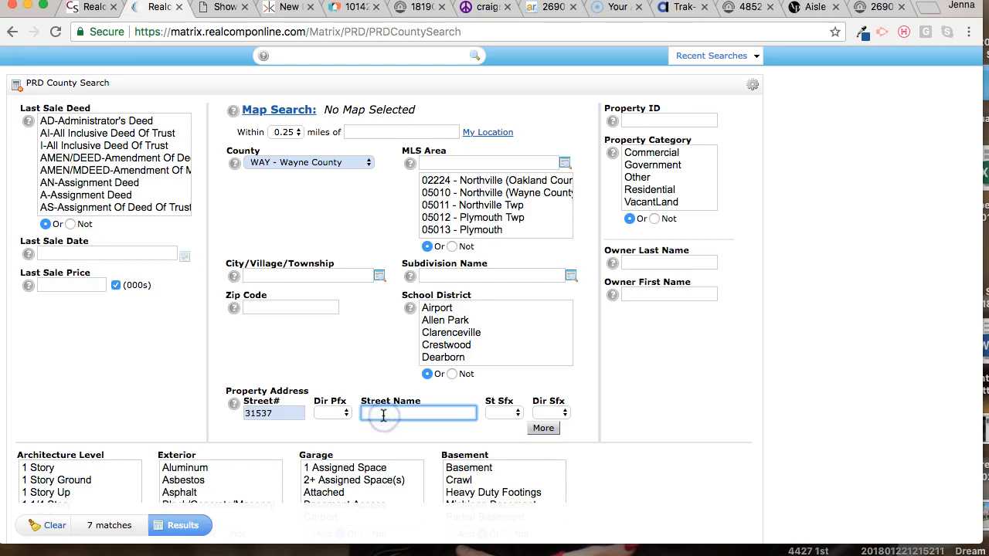
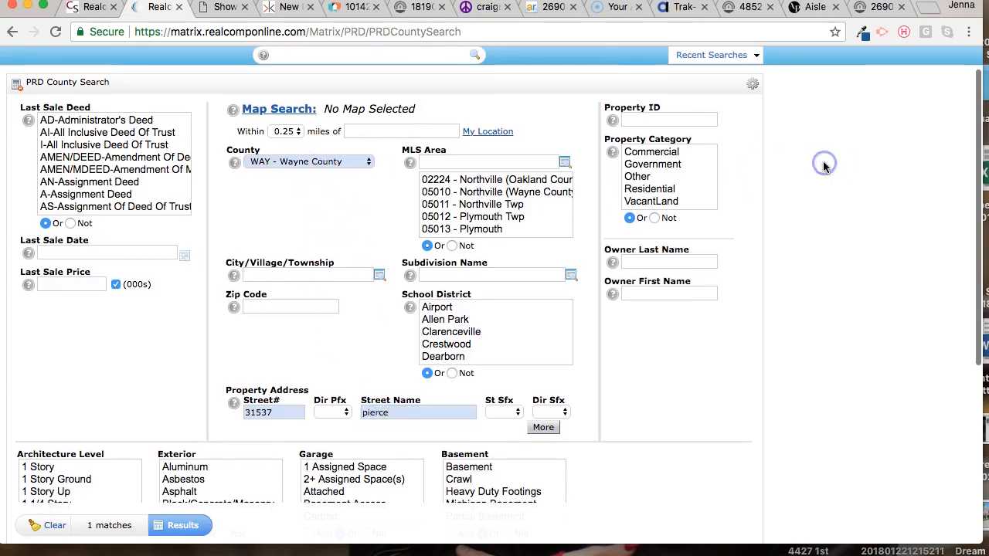
pyautogui.scroll(-3, 823, 163)
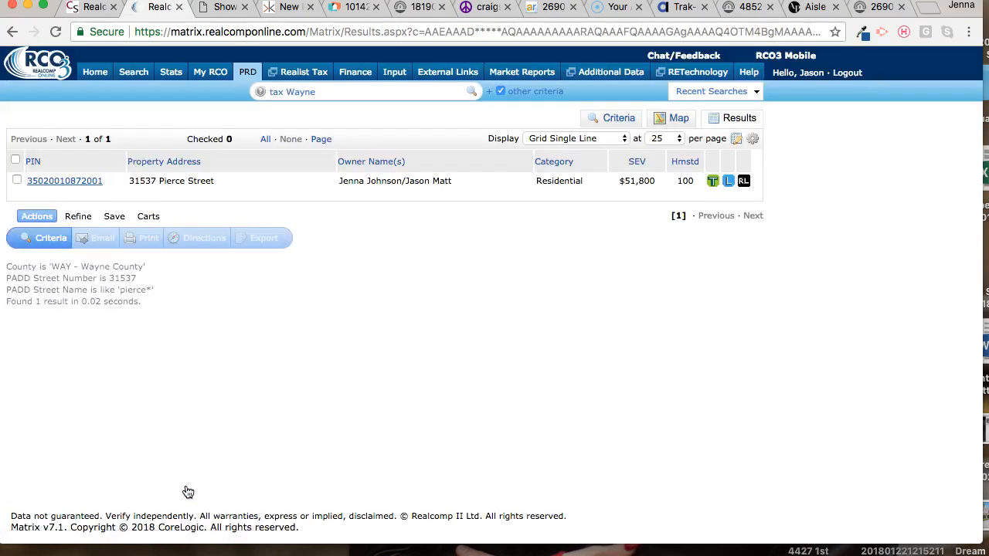
# - Open the property's full detail report and examine its taxes, transfer information and living area square footage
pyautogui.click(77, 180)
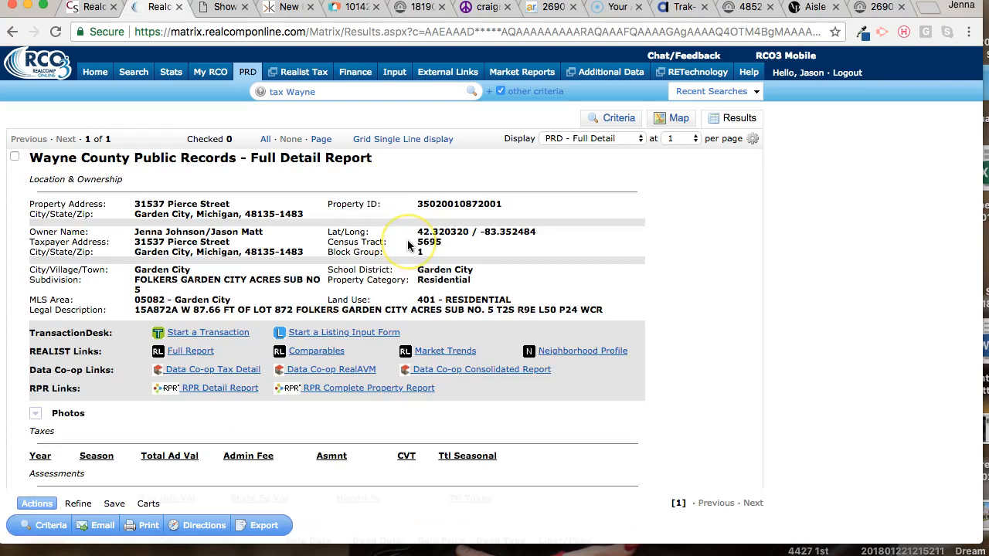
pyautogui.scroll(-3, 407, 246)
pyautogui.scroll(-5, 407, 245)
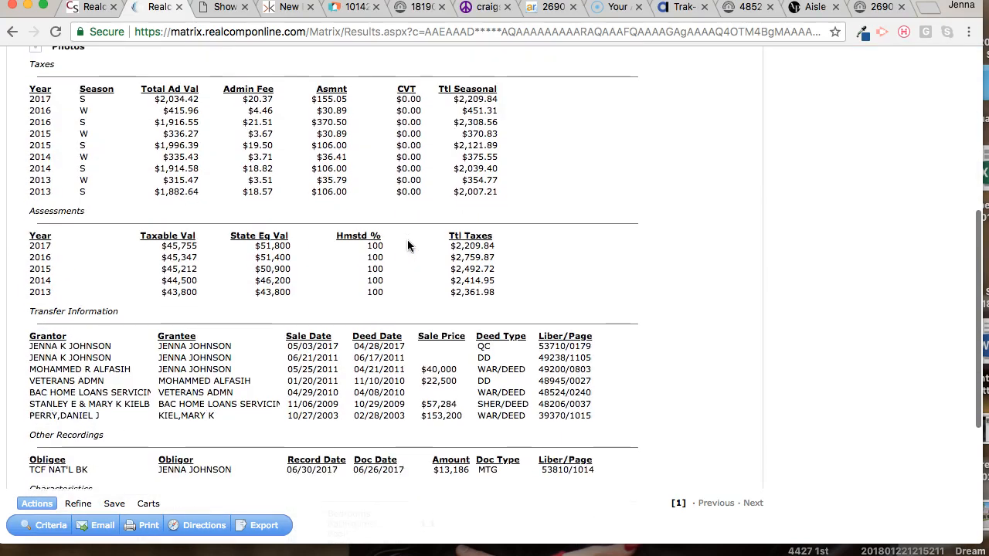
pyautogui.scroll(-5, 407, 246)
pyautogui.click(160, 220)
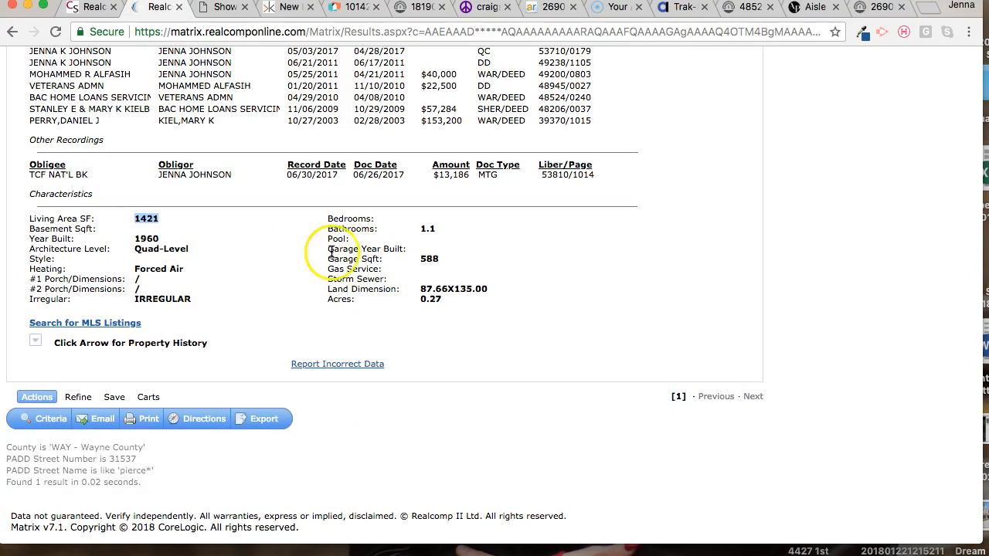
# - Copy the full subdivision name from the property record's location details
pyautogui.scroll(10, 353, 260)
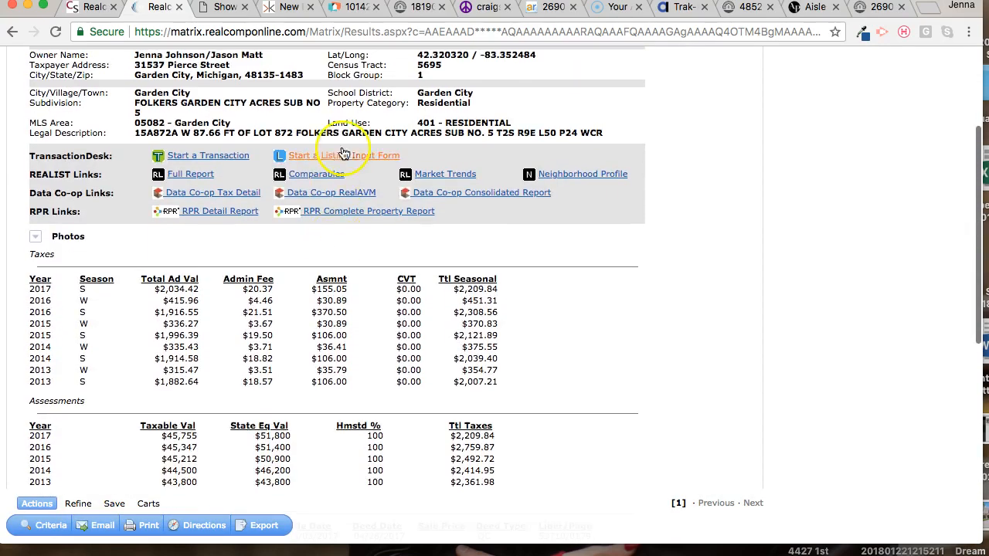
pyautogui.tripleClick(137, 108)
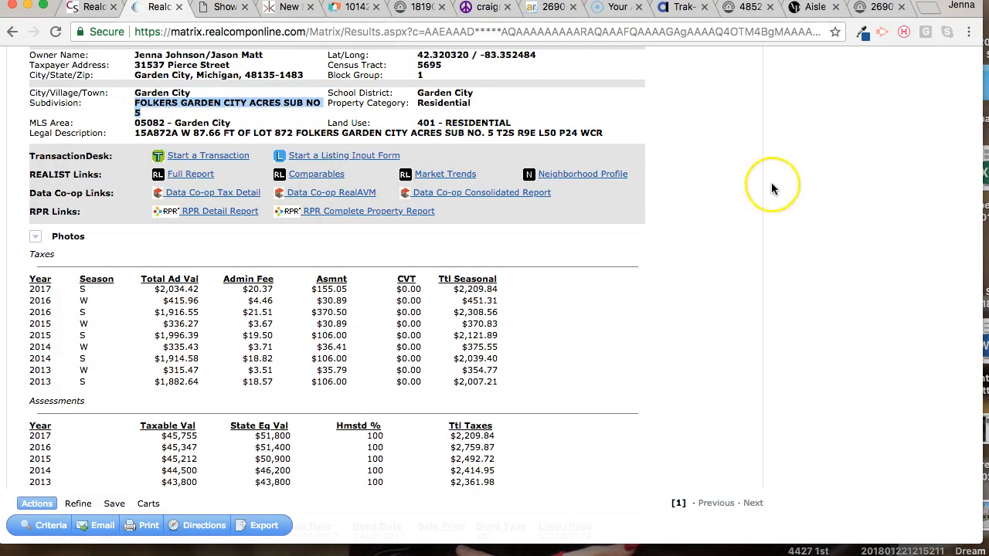
pyautogui.scroll(4, 771, 186)
pyautogui.scroll(1, 770, 188)
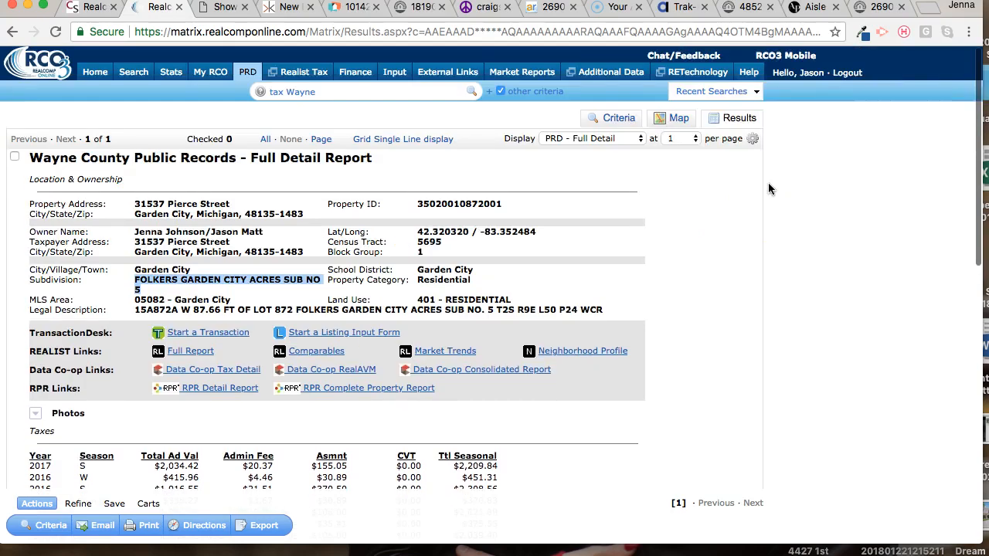
# - Start a detailed residential listing search covering the Active, Pending and Sold statuses
pyautogui.moveTo(126, 75)
pyautogui.moveTo(155, 92)
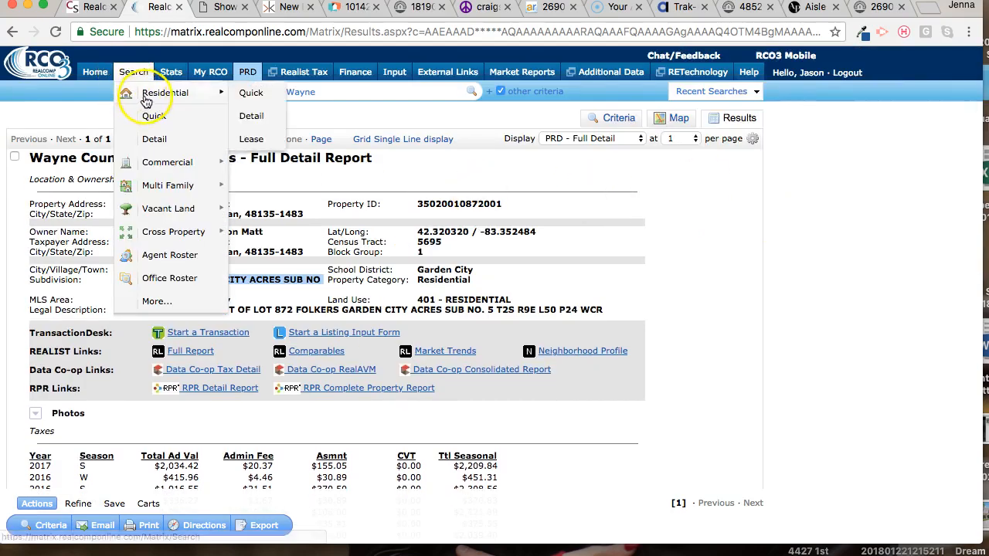
pyautogui.click(242, 127)
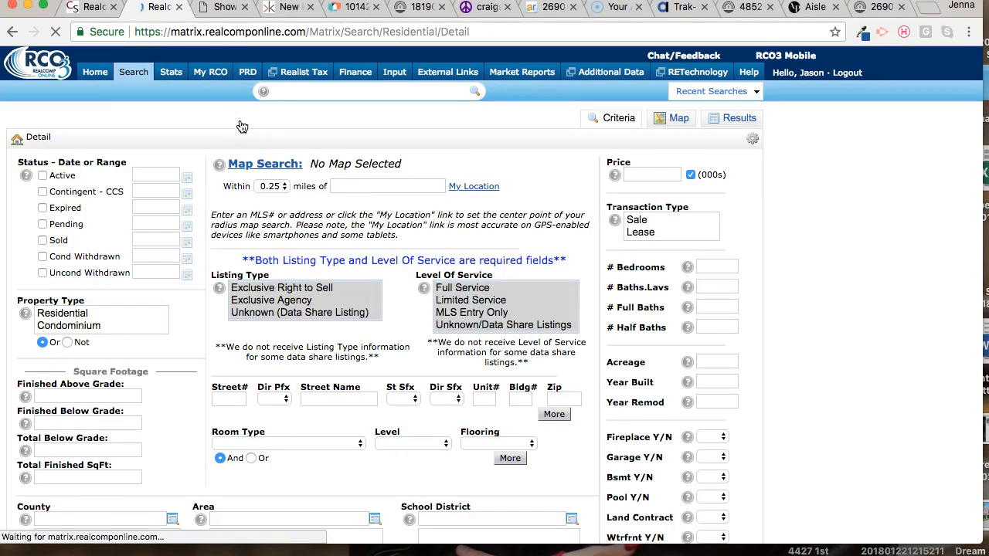
pyautogui.click(43, 178)
pyautogui.click(43, 225)
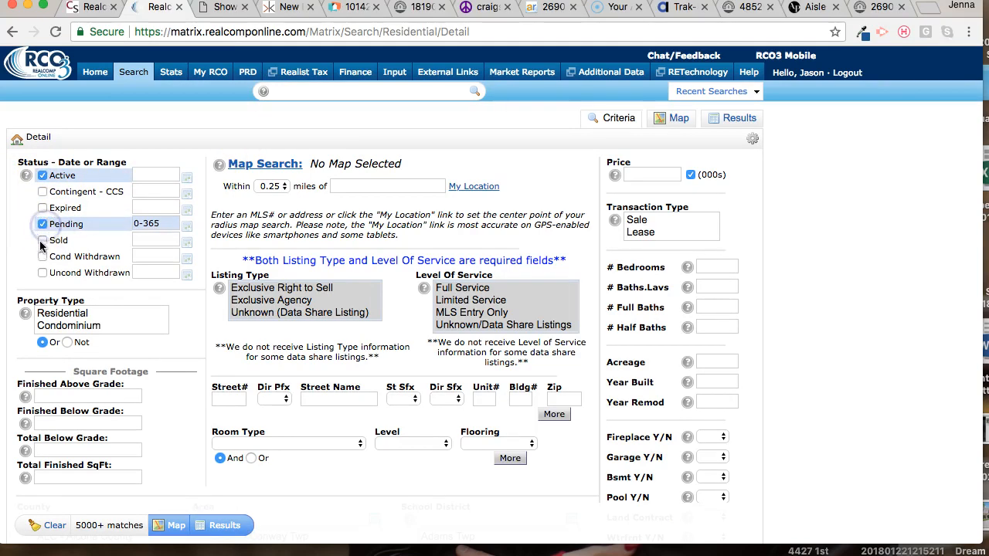
pyautogui.click(42, 240)
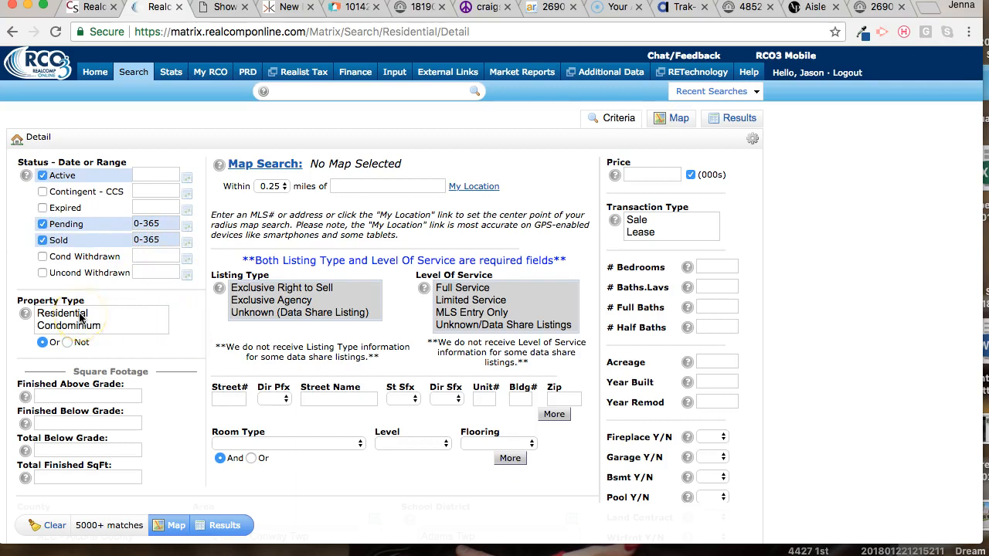
# - Set the property type to Residential and paste FOLKERS GARDEN CITY ACRES SUB NO 5 as the subdivision
pyautogui.moveTo(80, 317); pyautogui.dragTo(77, 325)
pyautogui.click(192, 356)
pyautogui.scroll(-2, 193, 357)
pyautogui.scroll(-6, 193, 357)
pyautogui.click(433, 348)
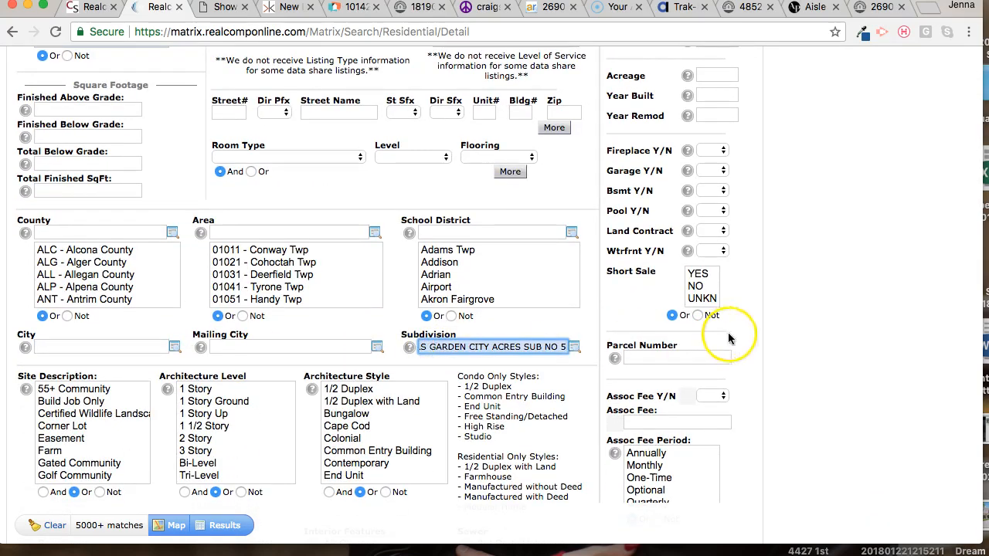
pyautogui.click(798, 340)
# - Limit the search to the Sale transaction type with 3+ bedrooms
pyautogui.scroll(-6, 798, 340)
pyautogui.scroll(-10, 799, 346)
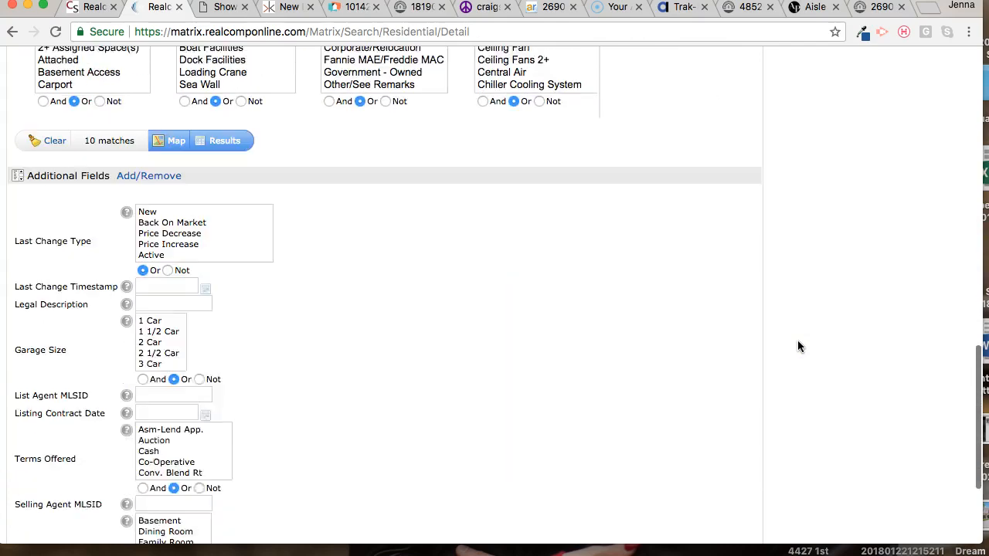
pyautogui.scroll(-5, 241, 394)
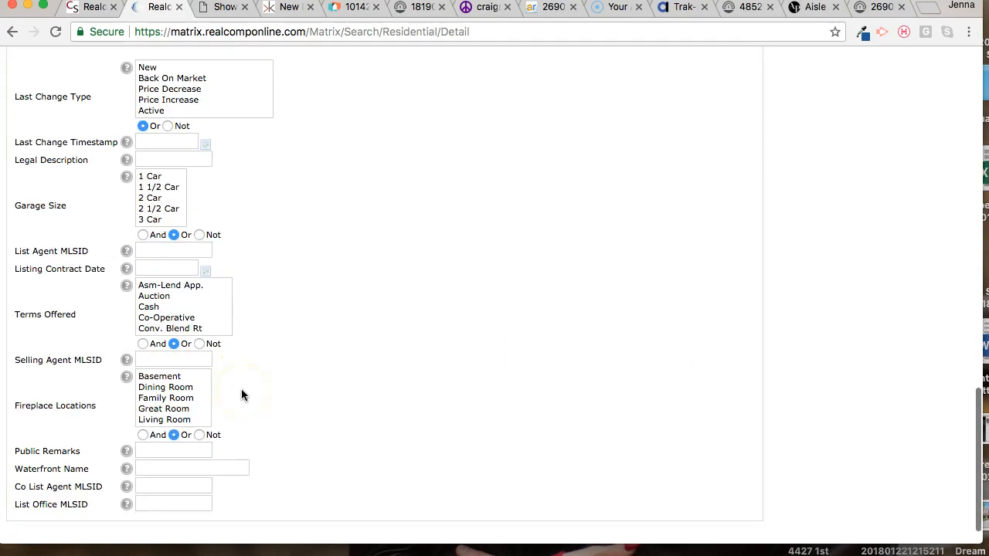
pyautogui.scroll(15, 241, 394)
pyautogui.scroll(8, 241, 394)
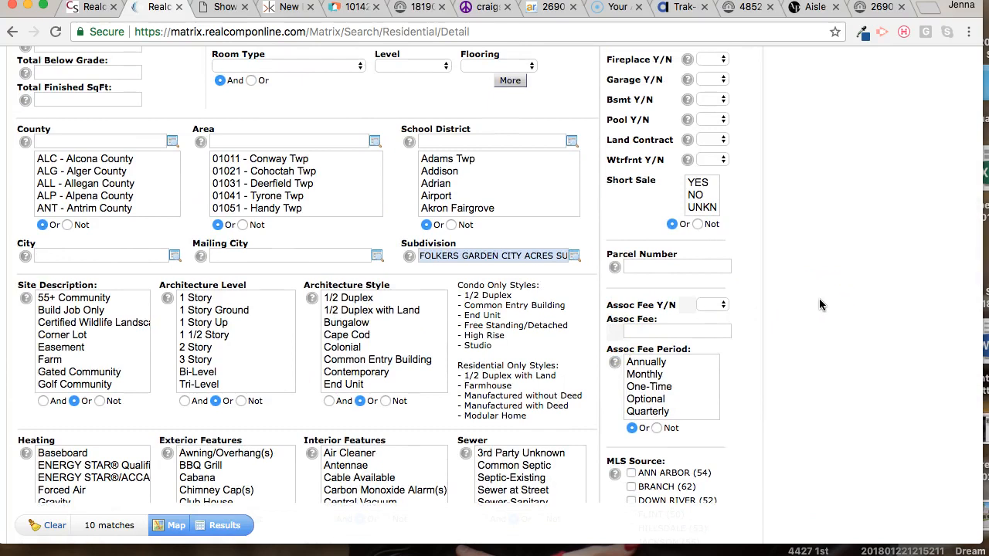
pyautogui.scroll(4, 798, 262)
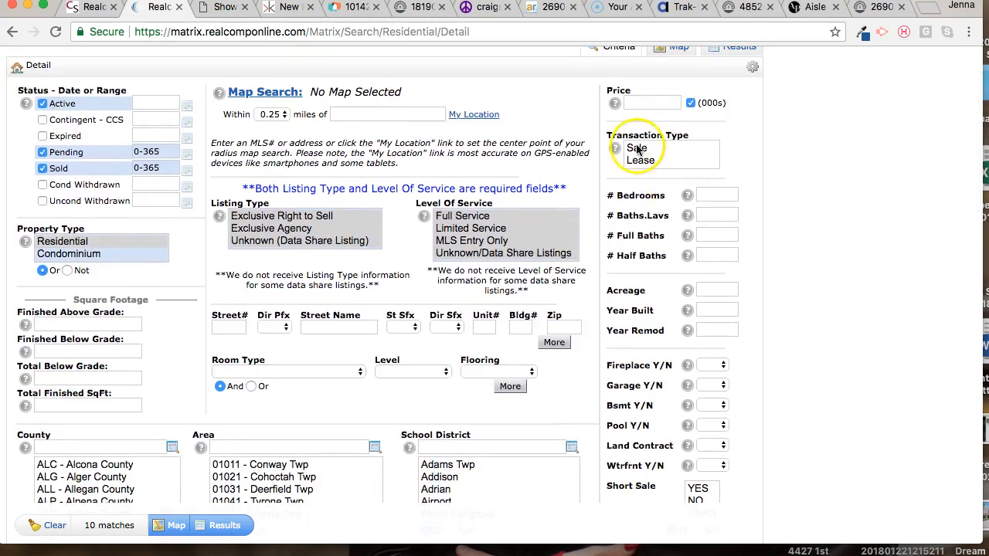
pyautogui.click(644, 149)
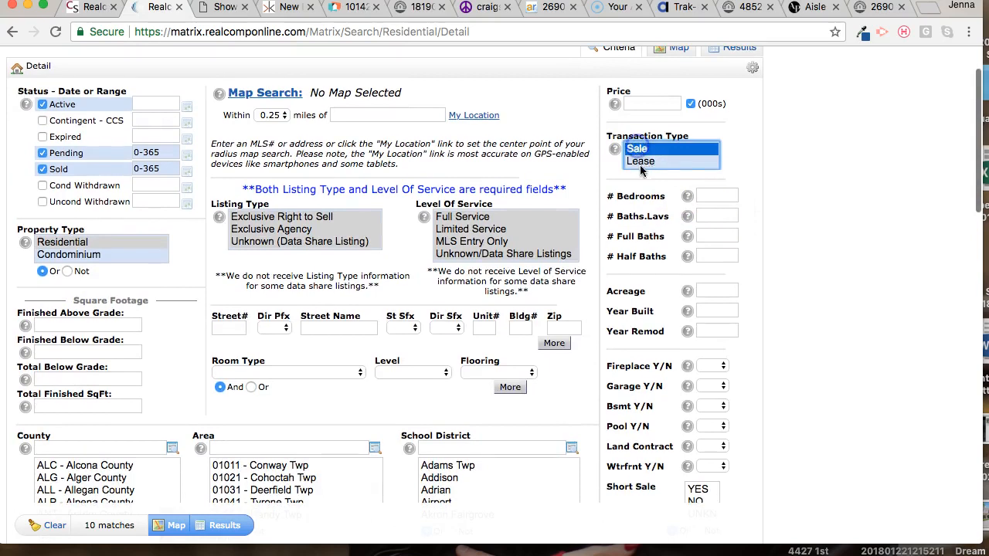
pyautogui.click(725, 196)
pyautogui.write('3+')
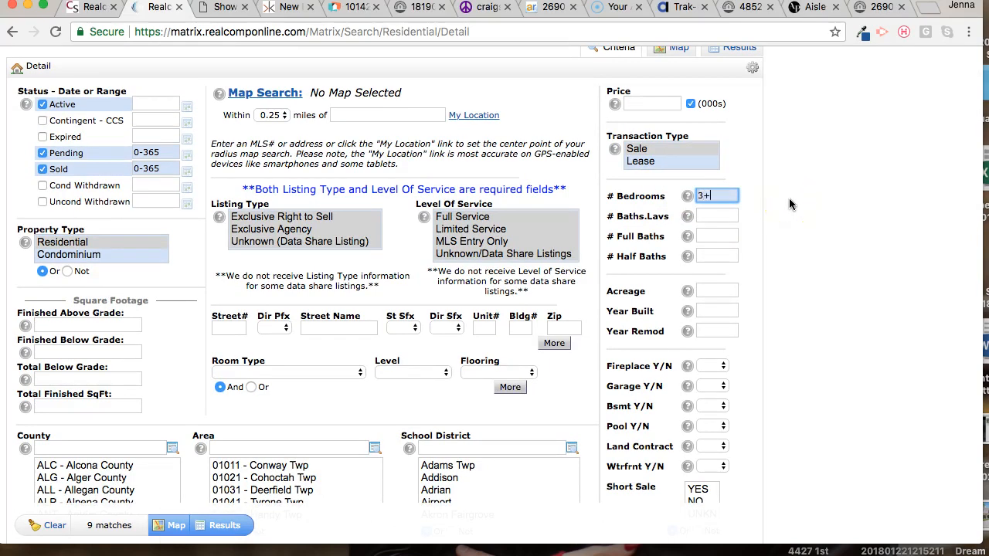
pyautogui.click(850, 242)
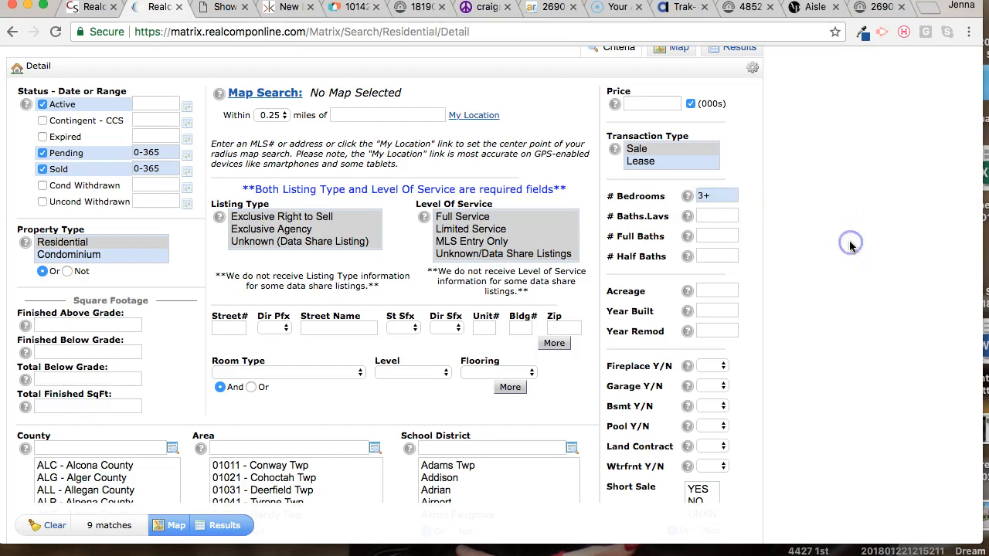
# - Set the finished above-grade square footage to 1200-1600 and show the matching listings
pyautogui.scroll(-5, 850, 244)
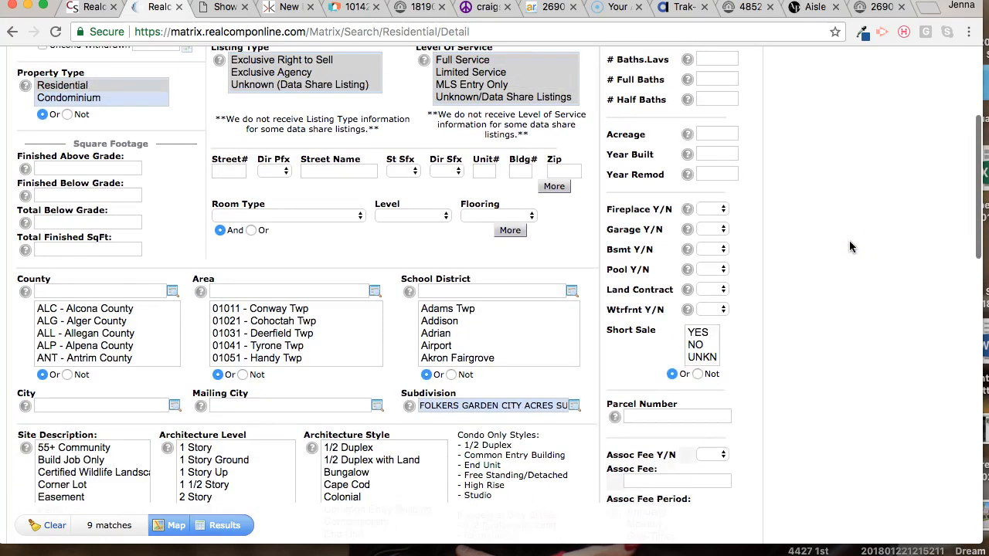
pyautogui.scroll(5, 849, 245)
pyautogui.scroll(-5, 849, 245)
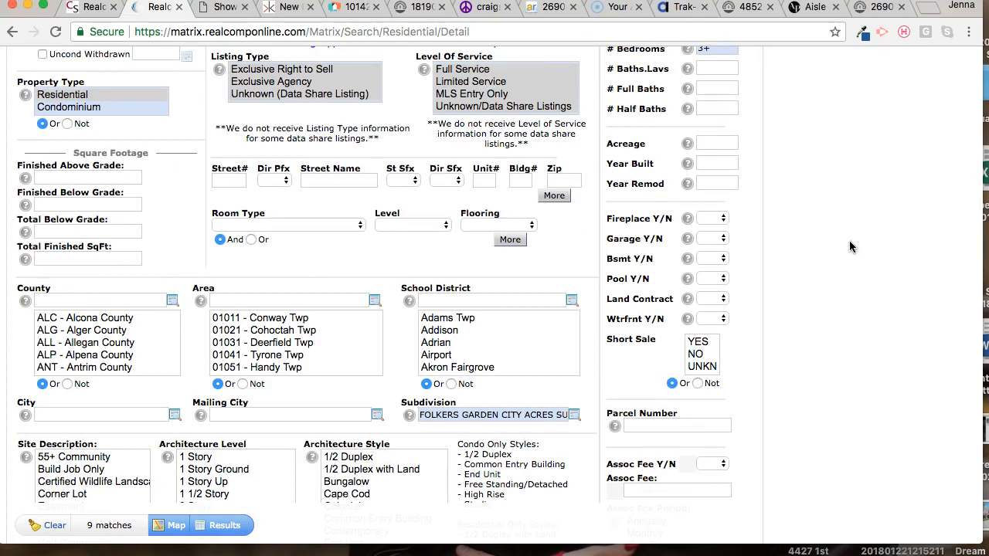
pyautogui.click(91, 177)
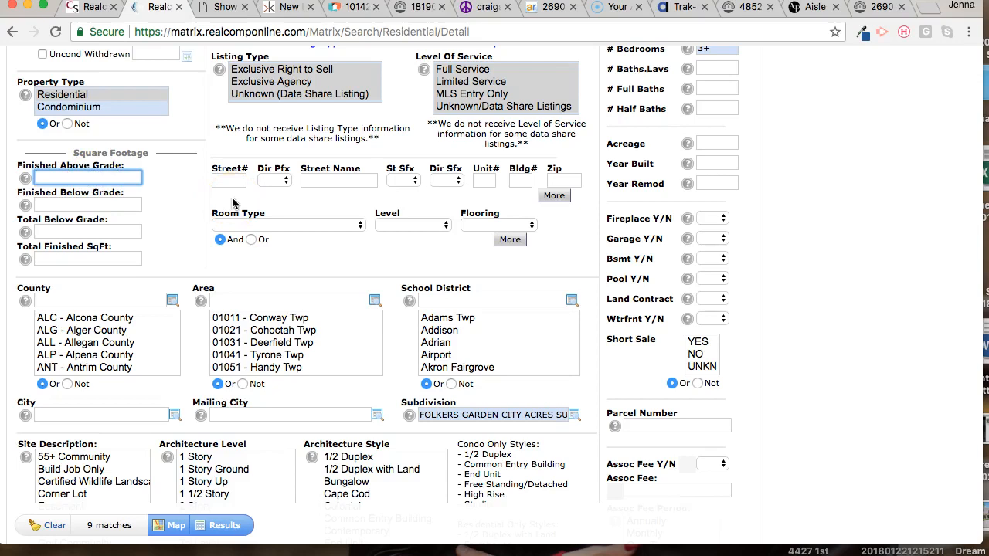
pyautogui.write('1200-1600')
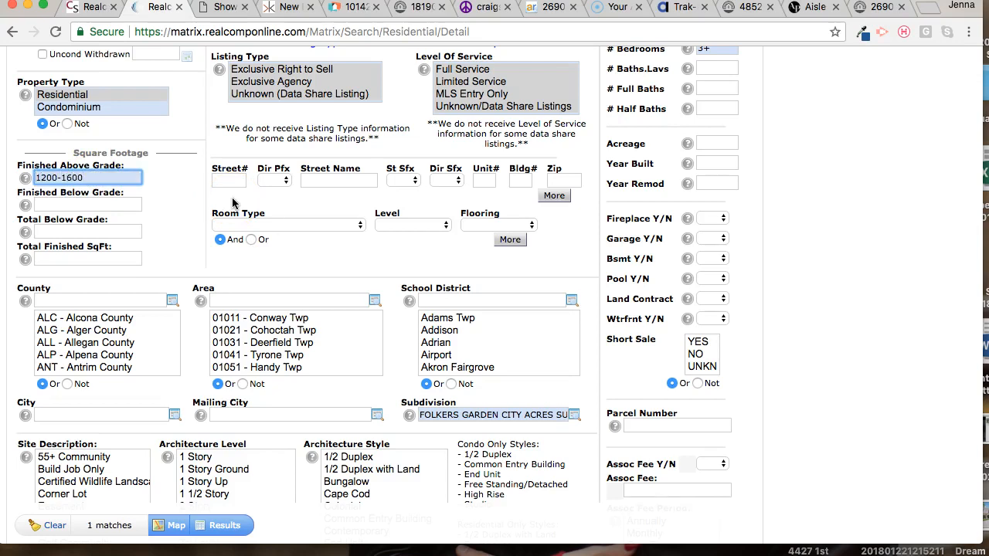
pyautogui.click(198, 209)
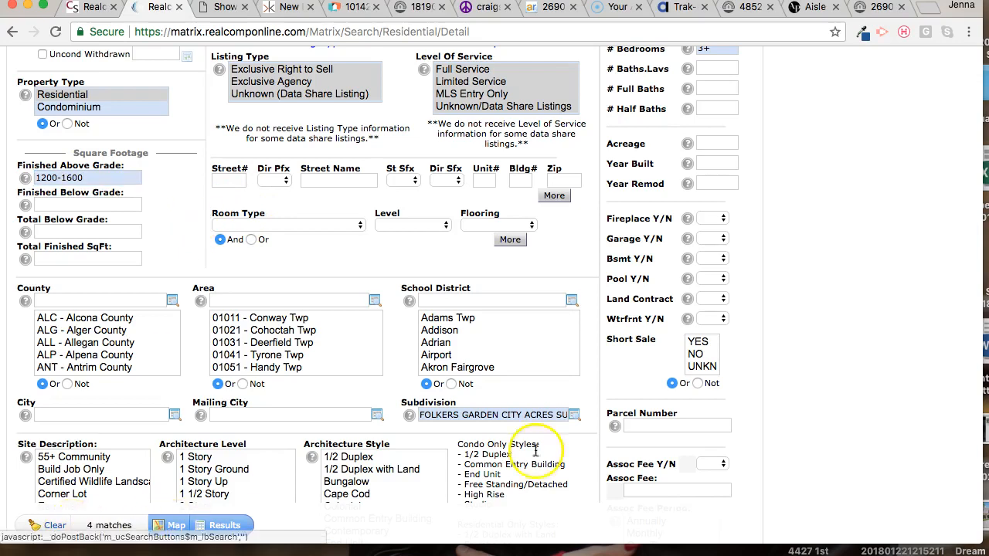
pyautogui.scroll(5, 728, 299)
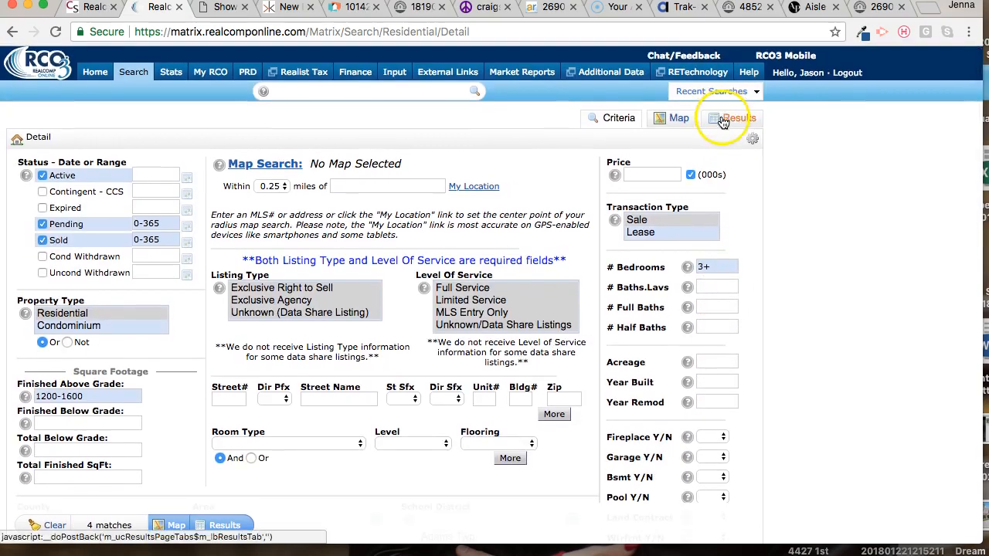
pyautogui.click(722, 120)
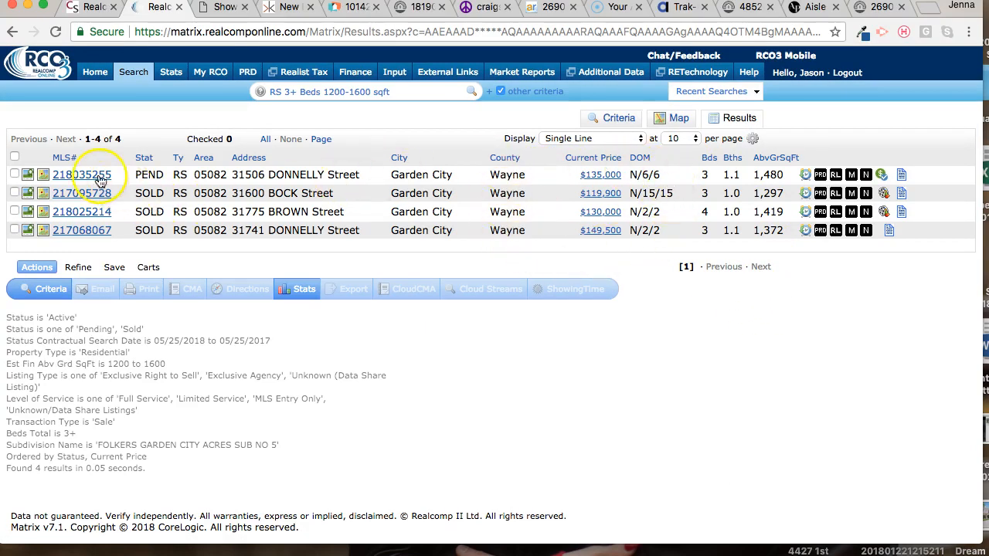
# - Open the pending listing's full report and look through its exterior and interior photos
pyautogui.click(76, 175)
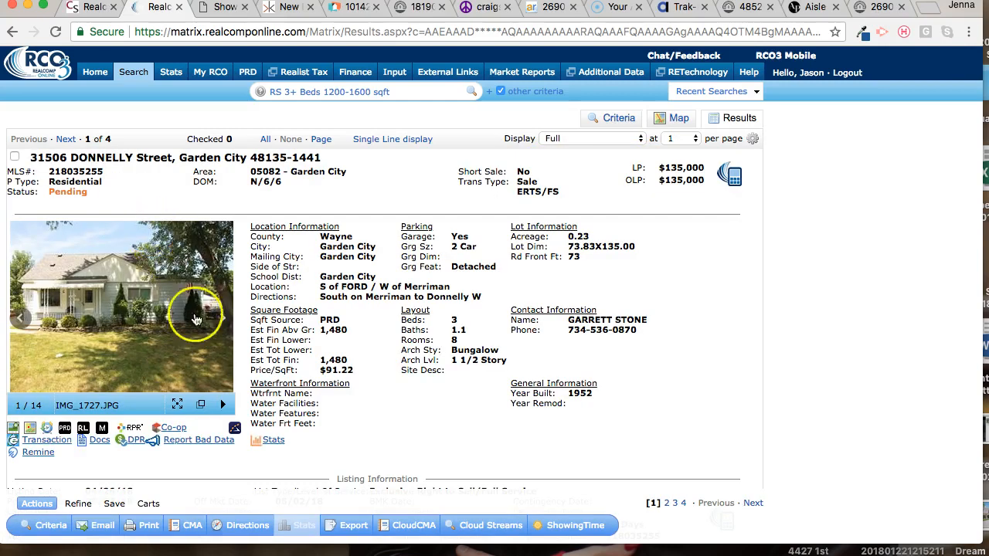
pyautogui.click(220, 319)
pyautogui.click(220, 319)
pyautogui.click(219, 319)
pyautogui.click(219, 320)
pyautogui.click(219, 320)
pyautogui.scroll(-1, 283, 318)
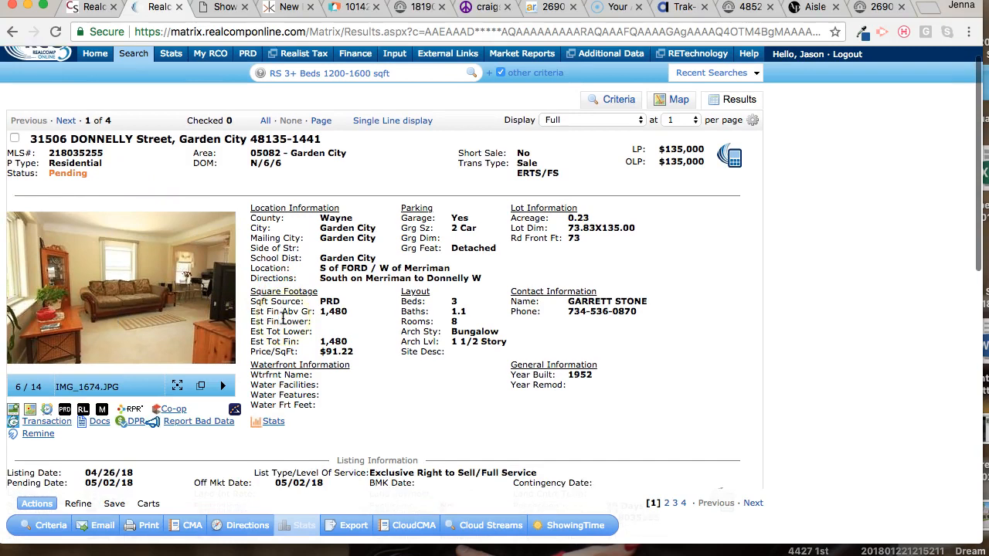
# - Move on to the second listing's full report and look at its first exterior and kitchen photos
pyautogui.click(66, 121)
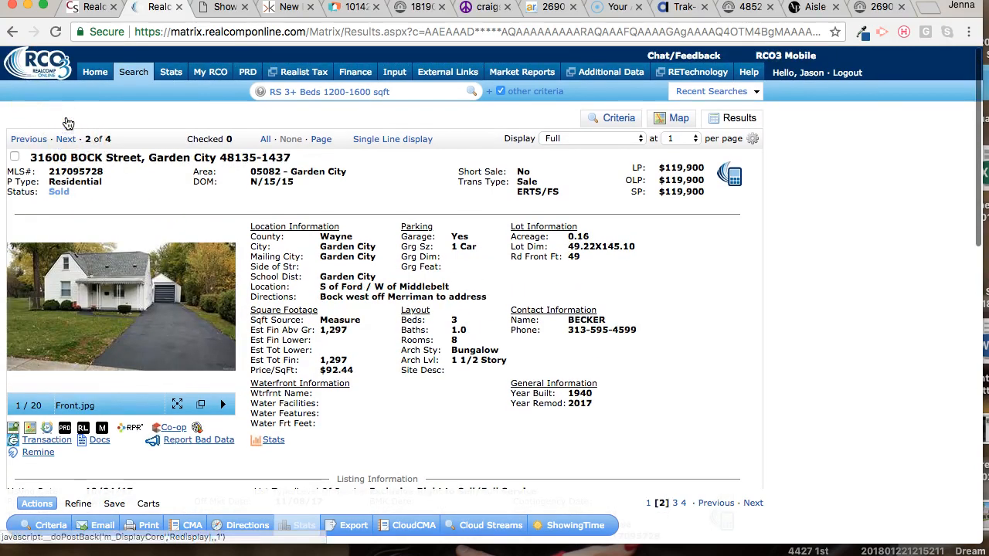
pyautogui.click(222, 319)
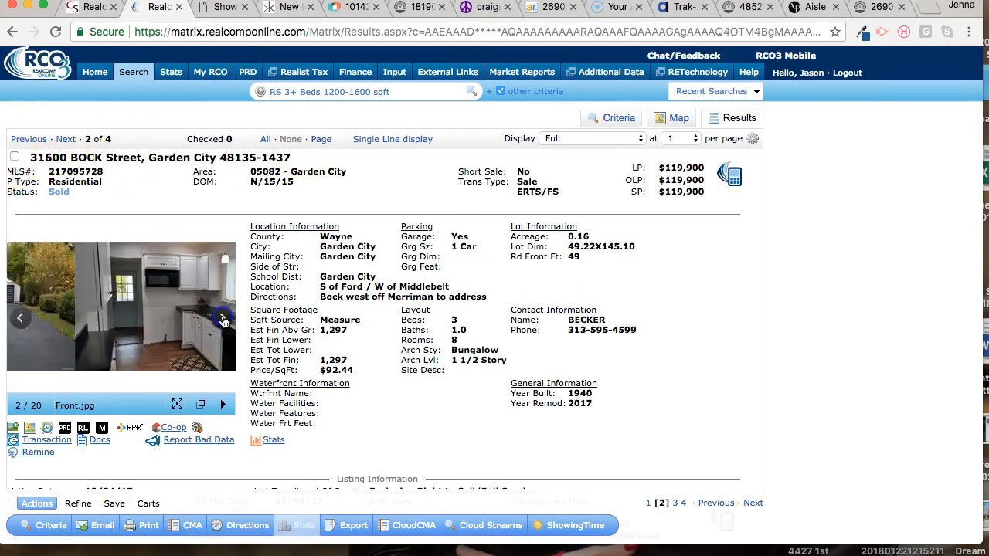
pyautogui.click(222, 320)
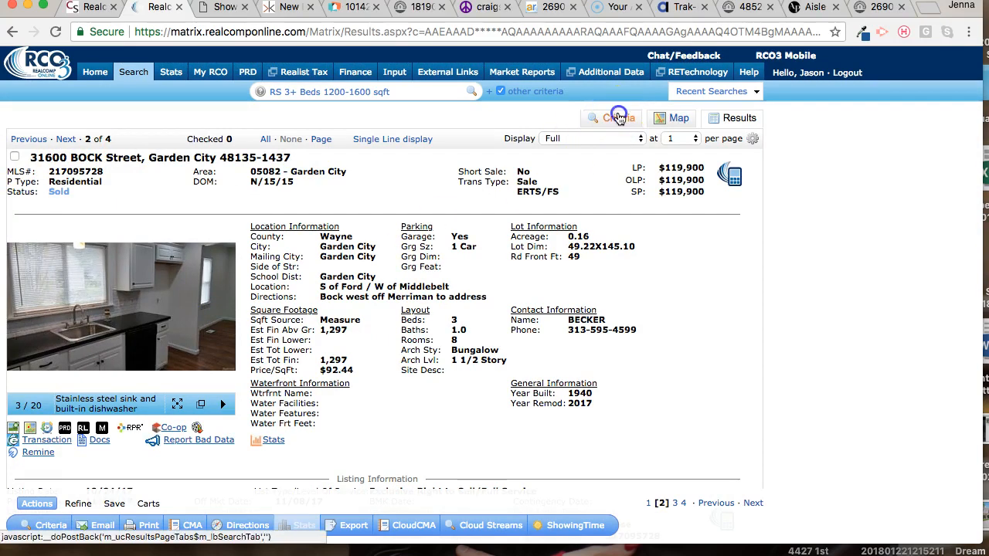
# - Restrict the search criteria to the Tri-Level architecture level and show the matching listings
pyautogui.click(619, 118)
pyautogui.scroll(-3, 166, 345)
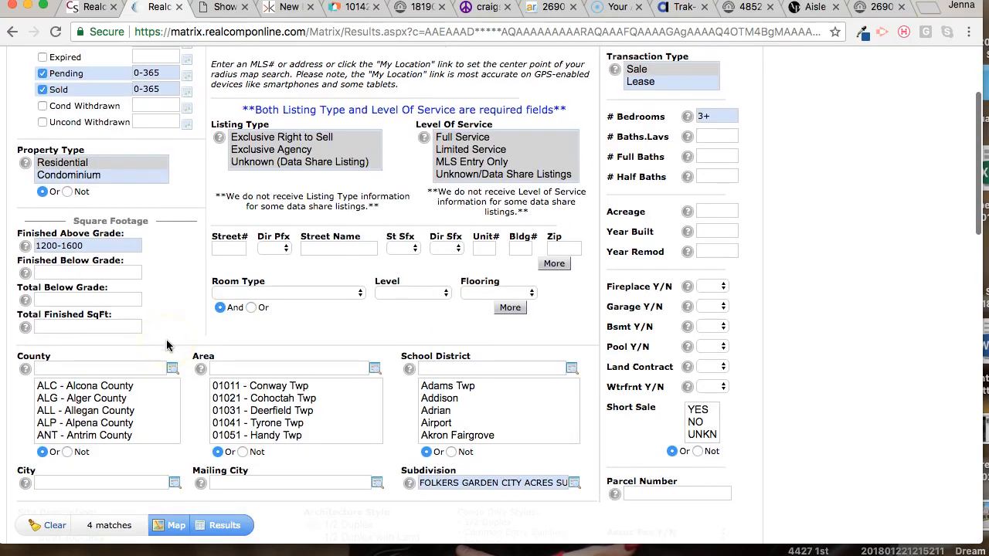
pyautogui.scroll(-4, 187, 322)
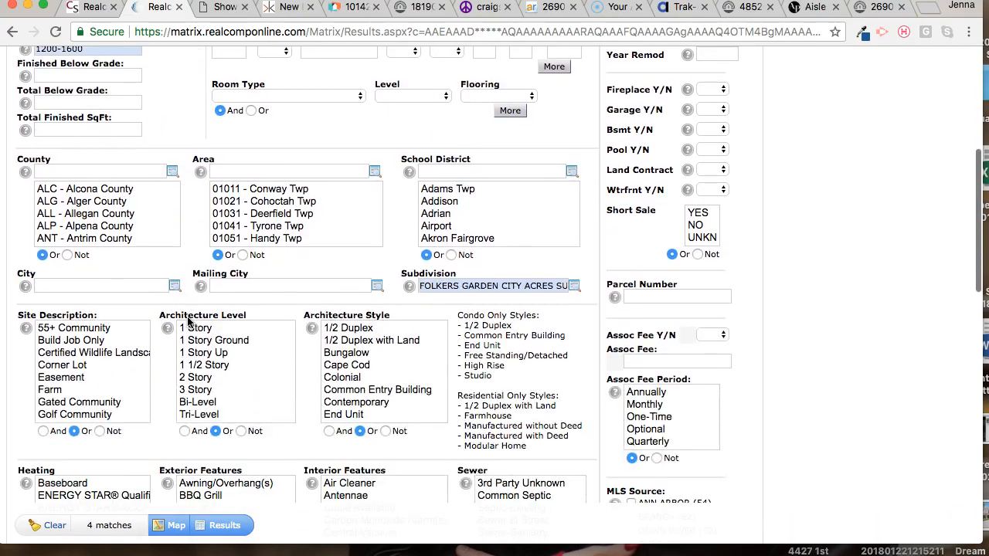
pyautogui.scroll(-1, 309, 393)
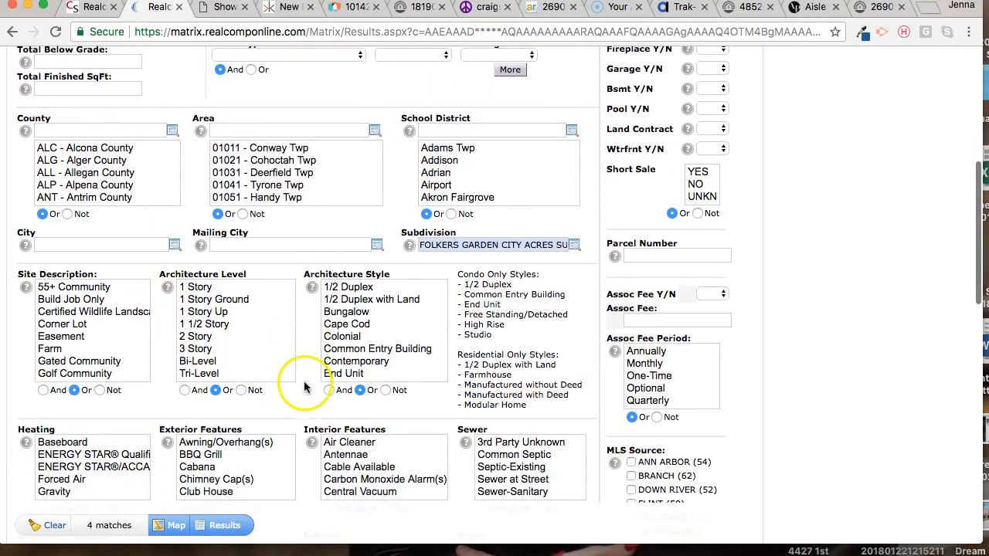
pyautogui.click(219, 375)
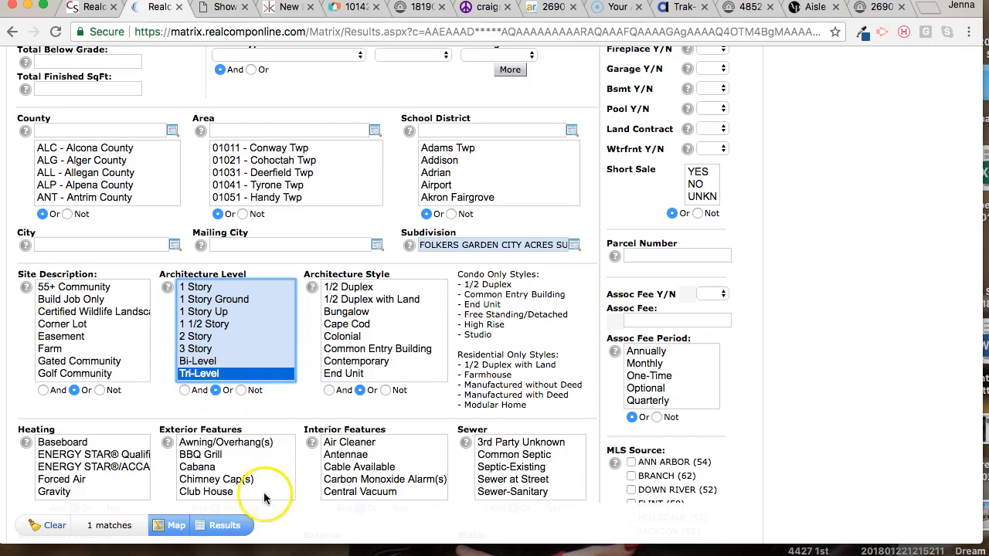
pyautogui.click(223, 525)
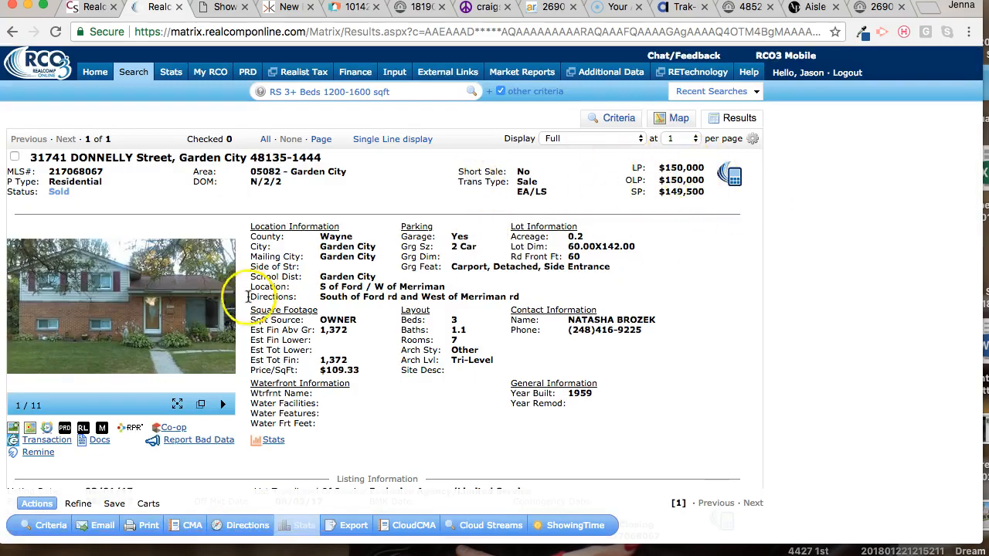
# - Look through the exterior and interior photos of the sold Tri-Level listing
pyautogui.click(222, 319)
pyautogui.click(225, 320)
pyautogui.click(224, 319)
pyautogui.click(224, 319)
pyautogui.click(224, 319)
pyautogui.click(223, 319)
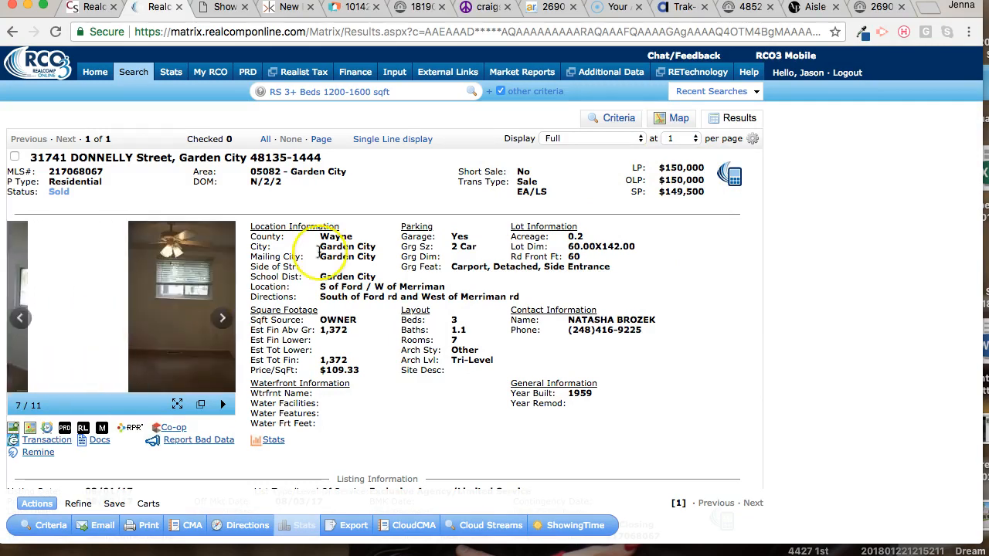
# - Switch the results to the single-line display, remove the Tri-Level architecture filter and show the matching listings again
pyautogui.click(392, 139)
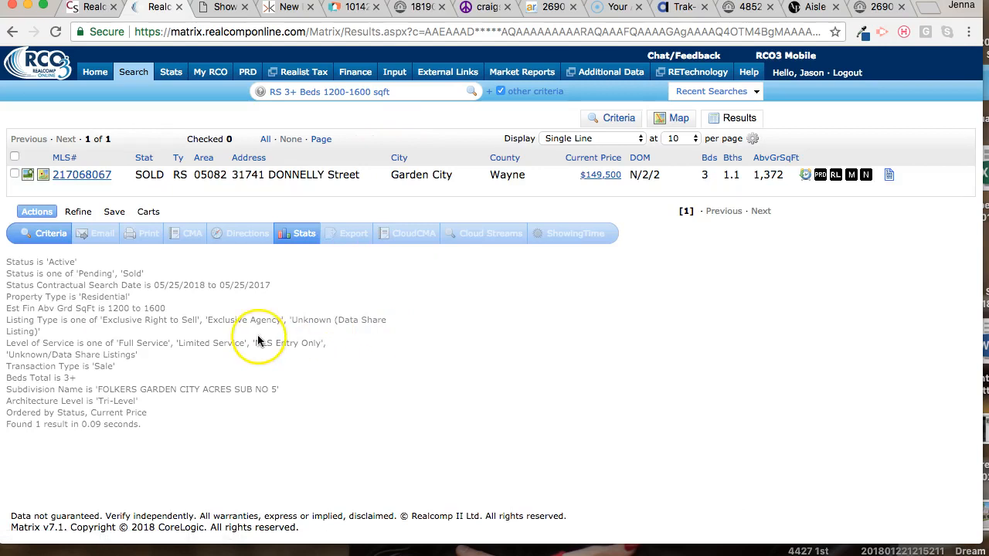
pyautogui.click(614, 117)
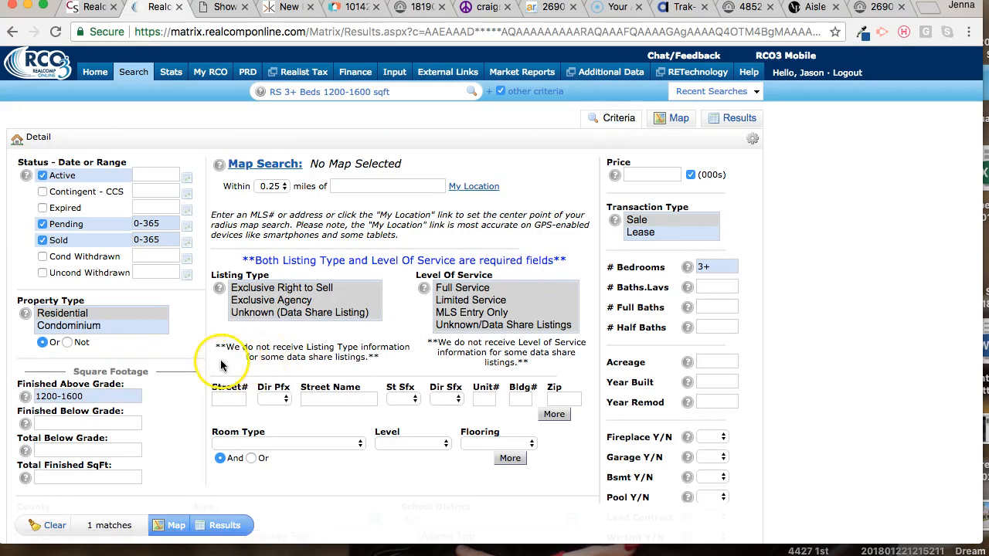
pyautogui.scroll(-5, 204, 409)
pyautogui.scroll(-3, 200, 396)
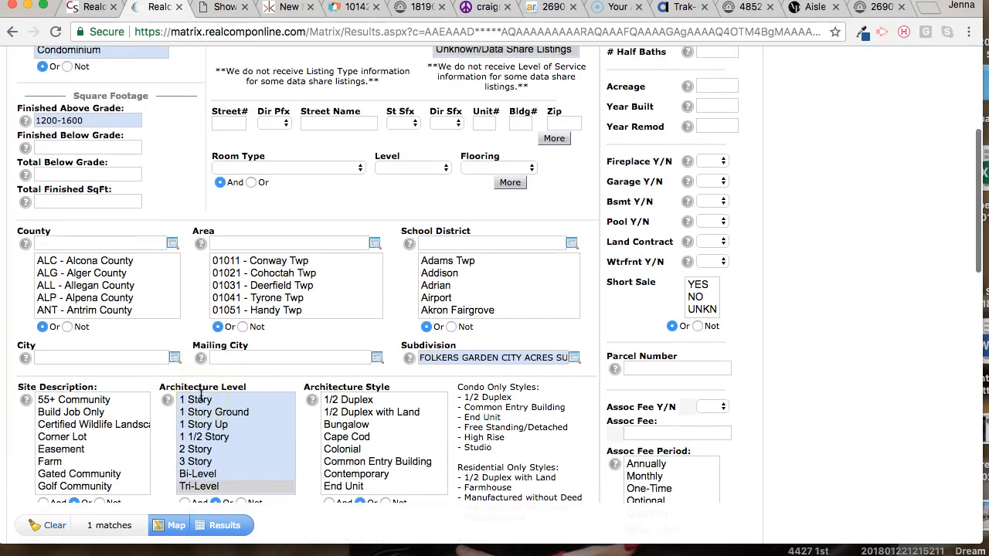
pyautogui.click(208, 486)
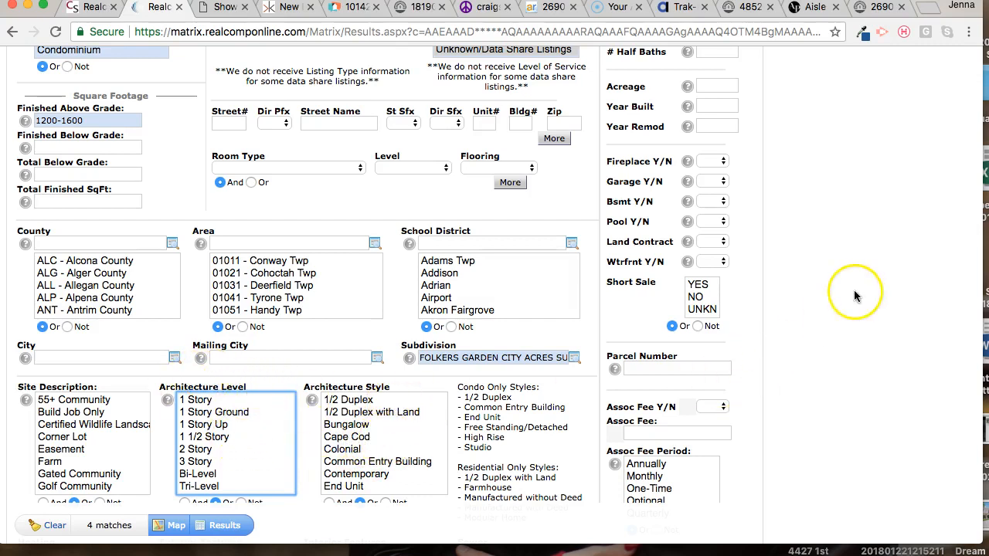
pyautogui.scroll(8, 854, 296)
pyautogui.click(720, 124)
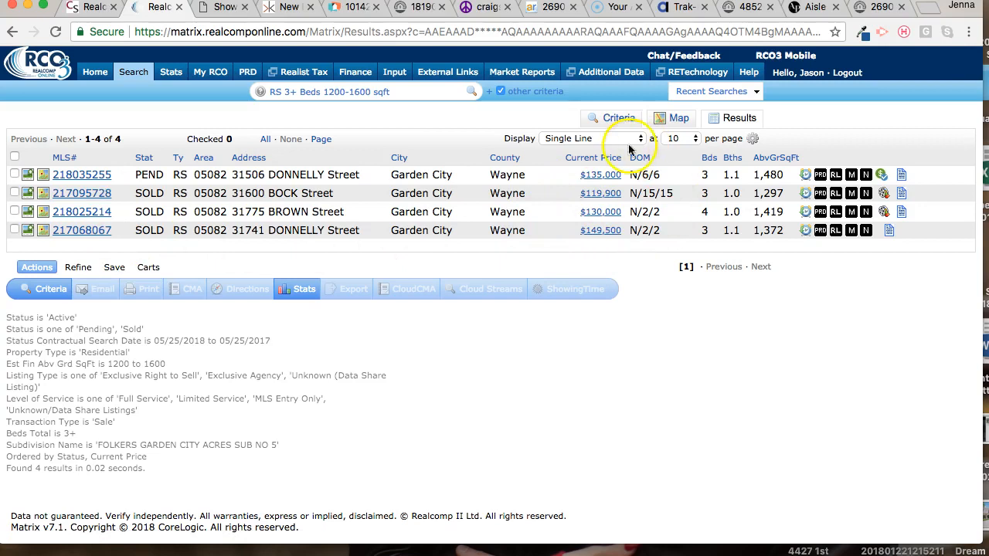
# - Select all the listed comparables and output them to PDF in the CMA 1-Line (Portrait) format
pyautogui.click(15, 158)
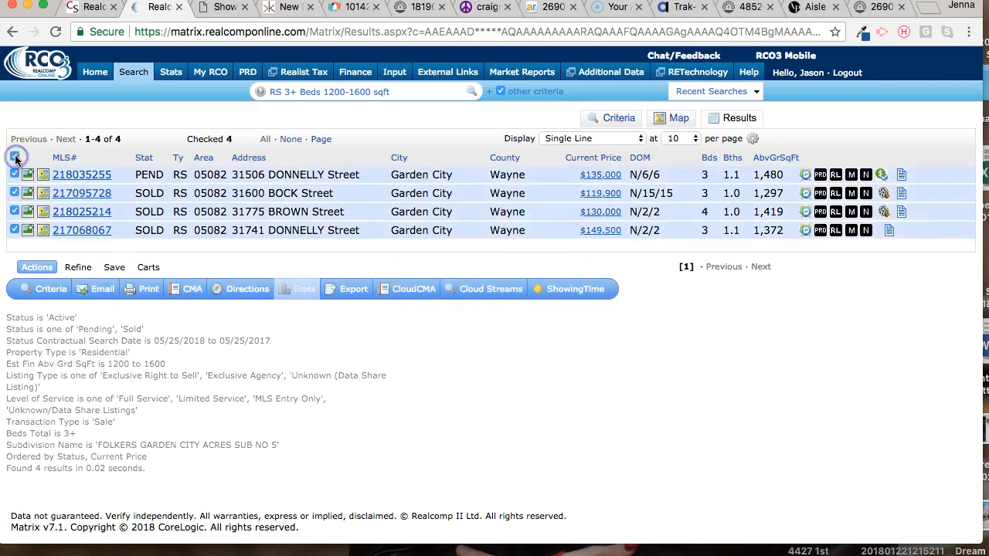
pyautogui.click(144, 292)
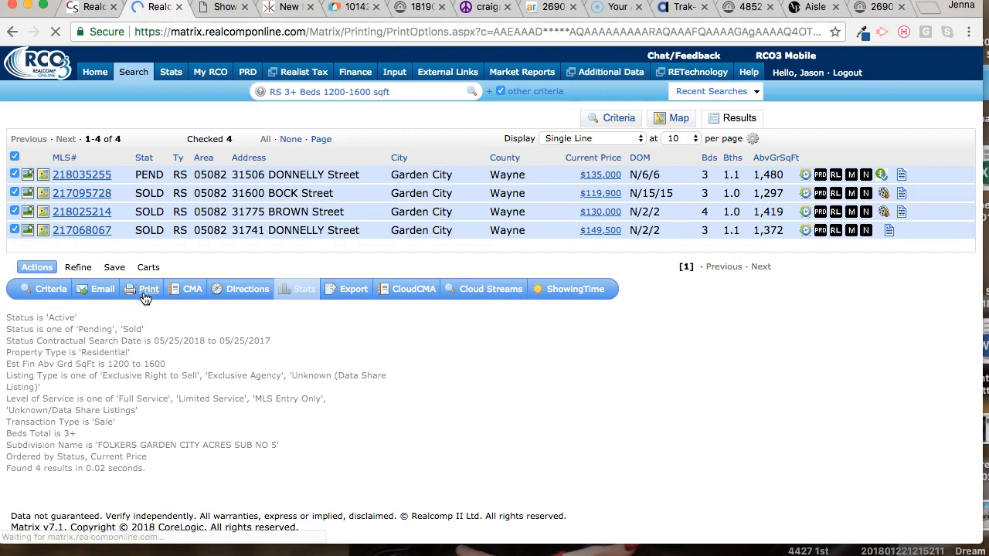
pyautogui.click(69, 225)
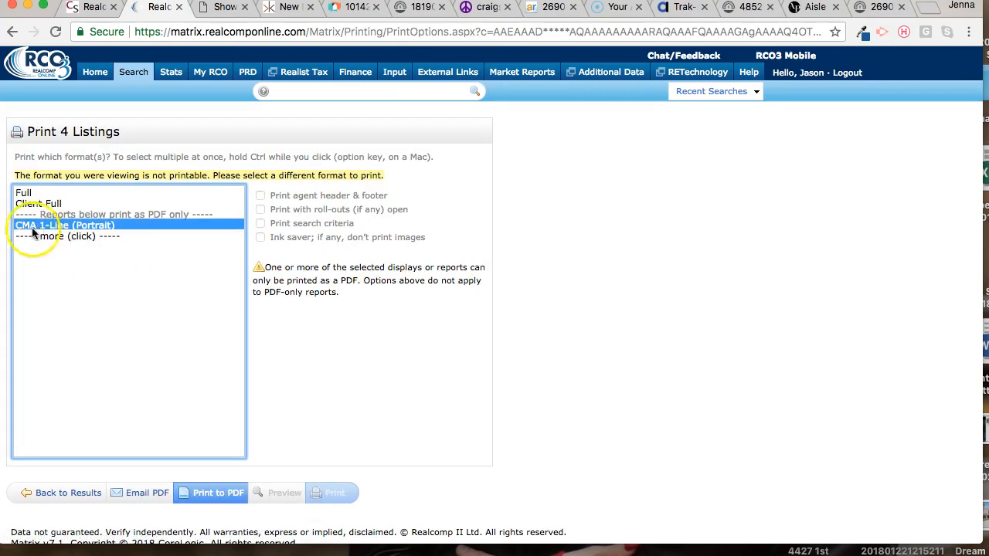
pyautogui.click(230, 501)
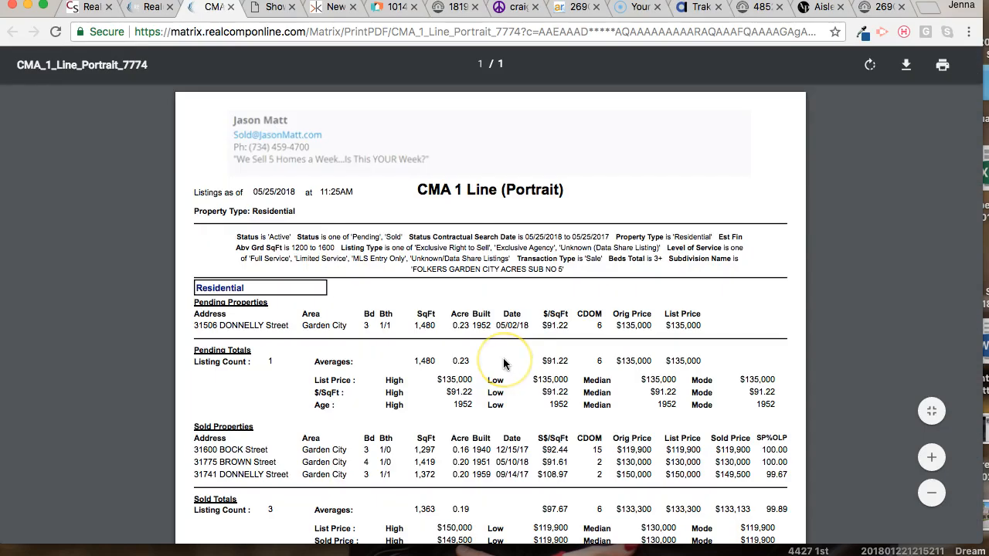
# - Examine the average sold price and price per square foot in the CMA report, and return to the search results
pyautogui.scroll(-4, 503, 363)
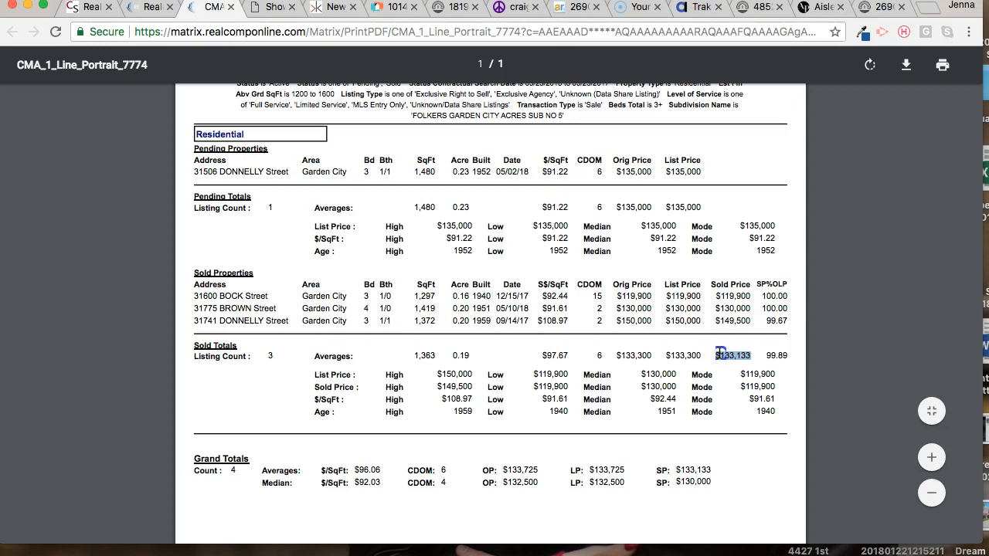
pyautogui.moveTo(569, 357); pyautogui.dragTo(543, 357)
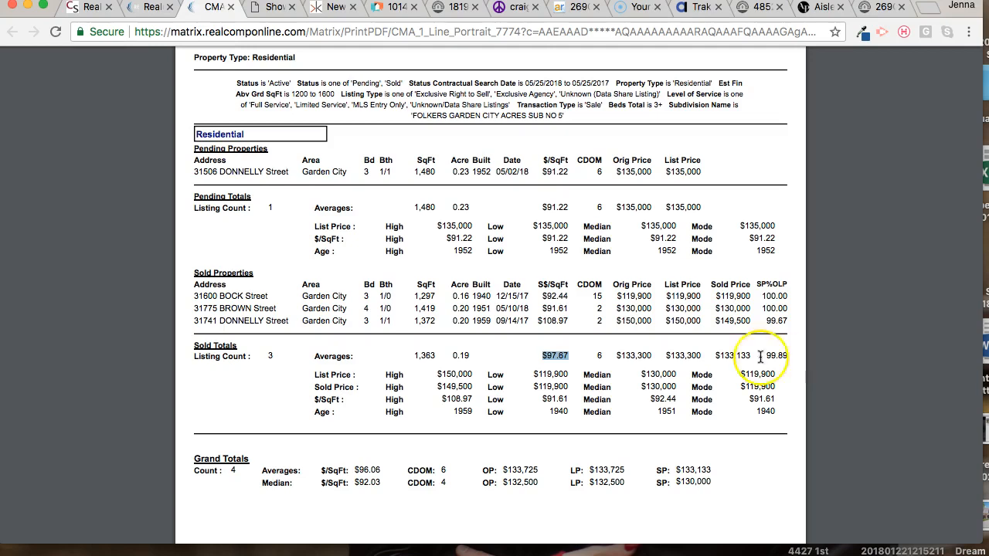
pyautogui.scroll(-2, 607, 394)
pyautogui.scroll(5, 607, 394)
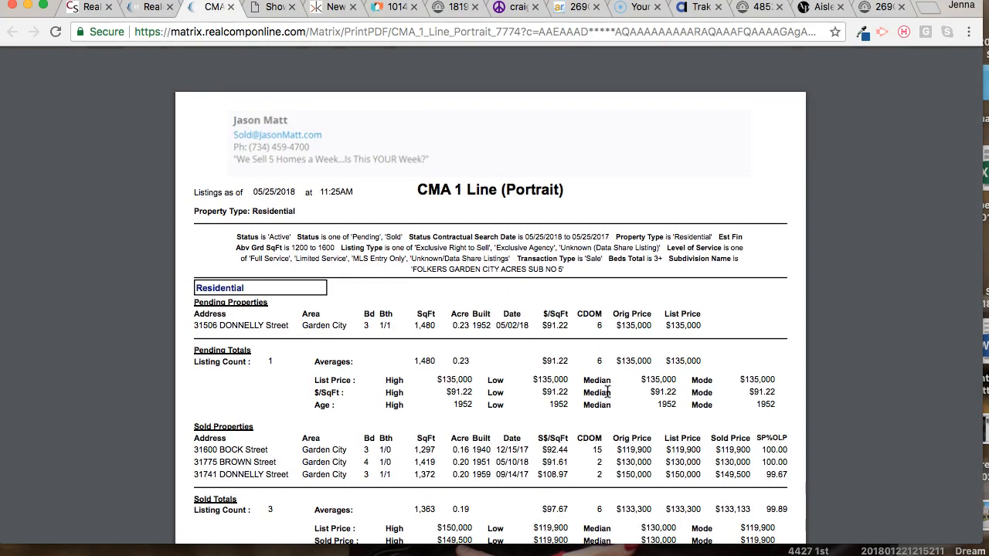
pyautogui.click(151, 7)
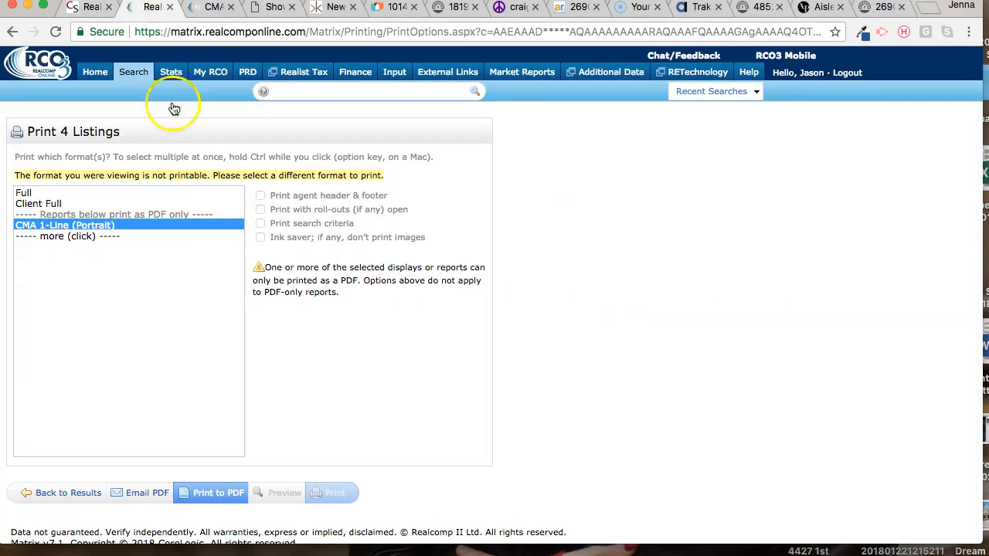
pyautogui.click(44, 492)
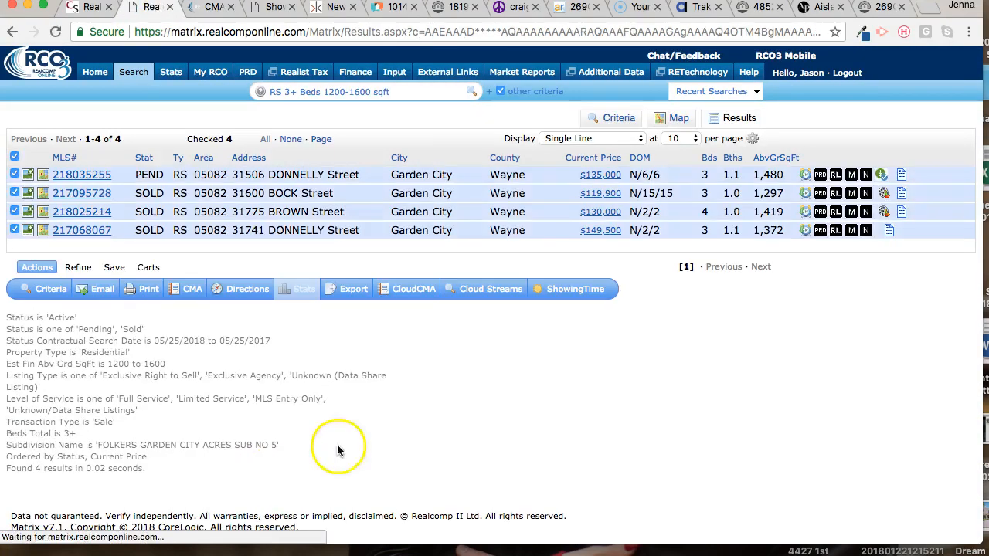